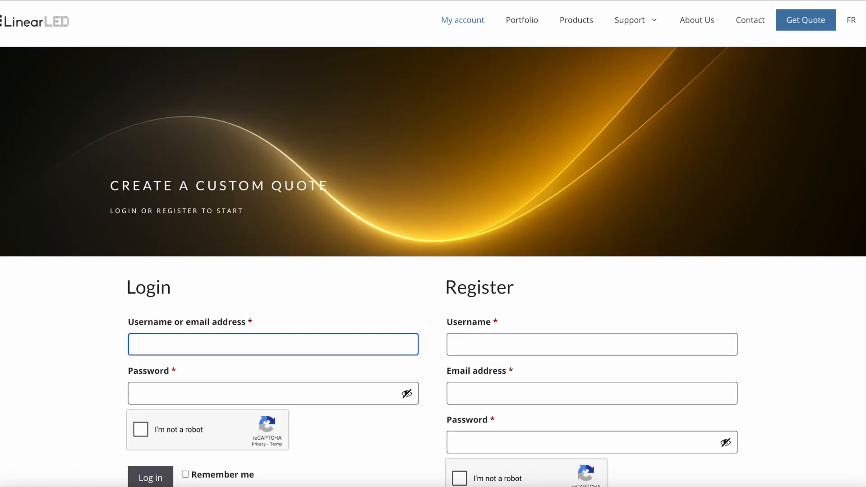
Log in to the existing account with the username and account password, completing the robot check
{"action": "type", "text": "Client"}
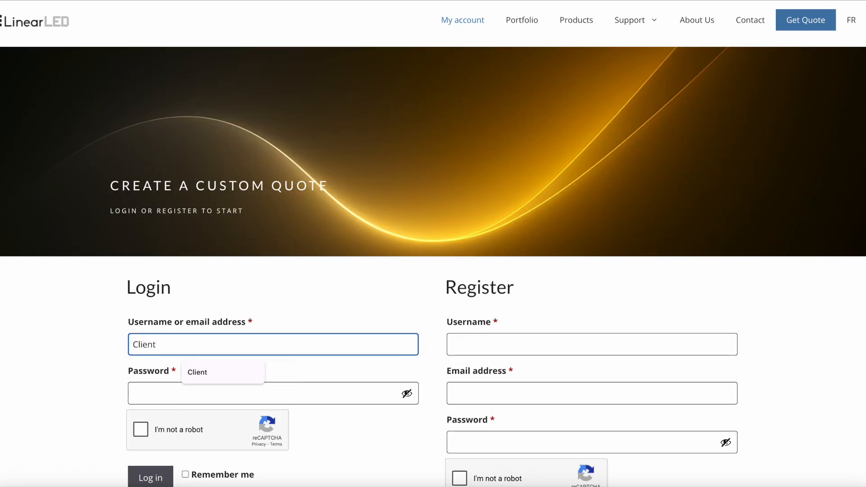
{"action": "left_click", "coordinate": [145, 394]}
{"action": "type", "text": "•••••••"}
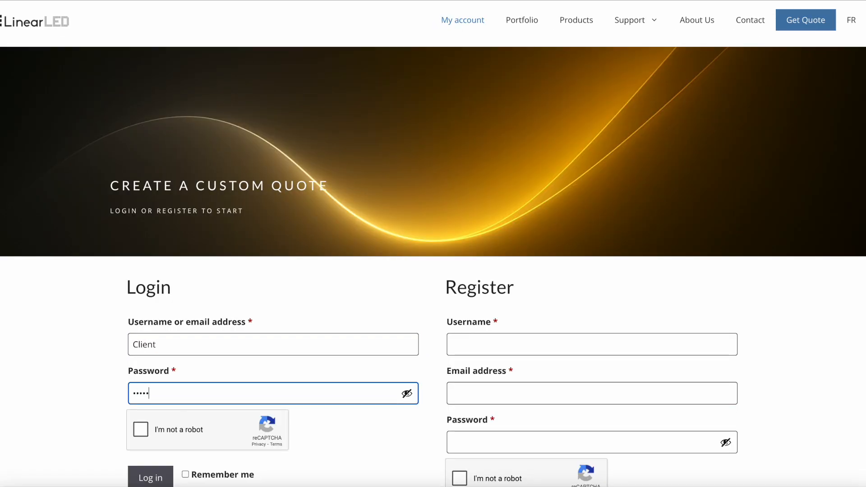
{"action": "type", "text": "••••••"}
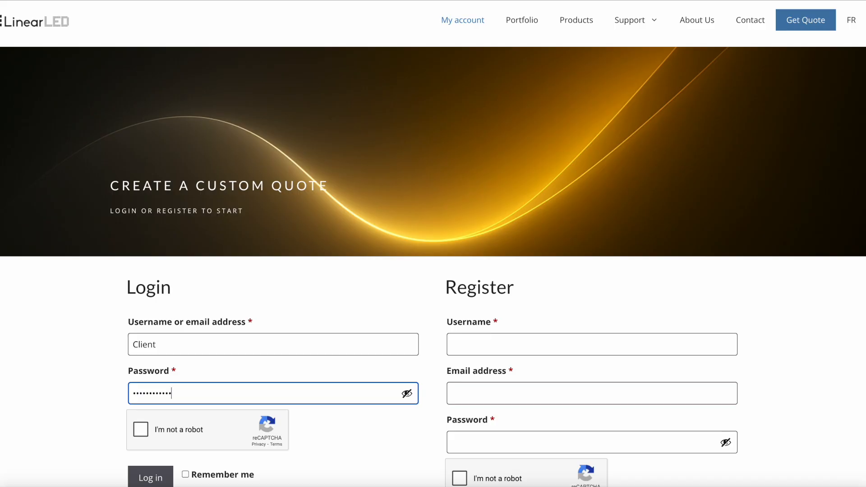
{"action": "left_click", "coordinate": [141, 429]}
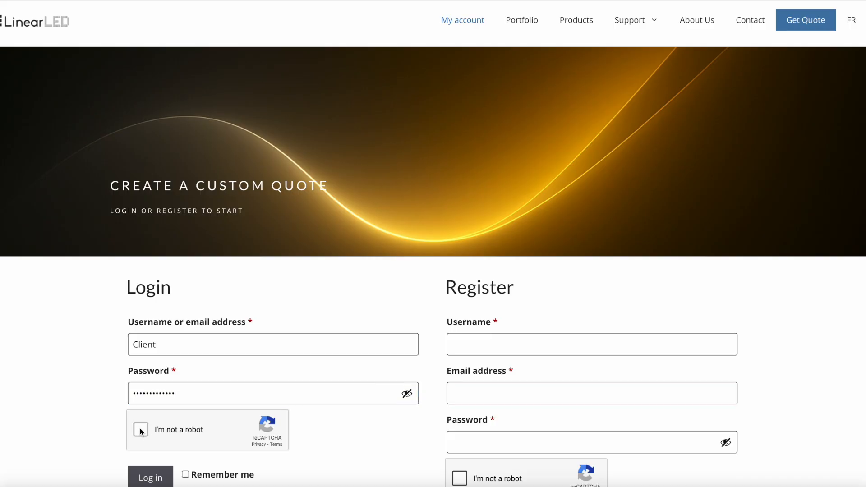
{"action": "left_click", "coordinate": [151, 476]}
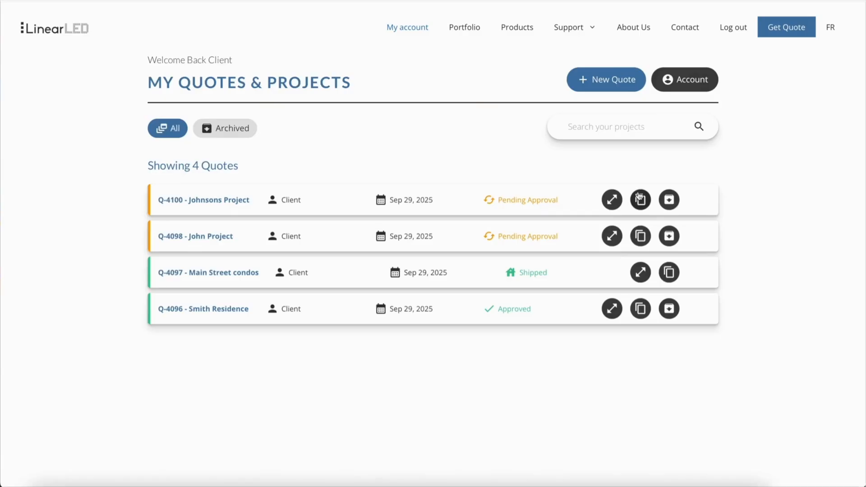
Look at the account dashboard and return to the list of quotes and projects
{"action": "left_click", "coordinate": [685, 83]}
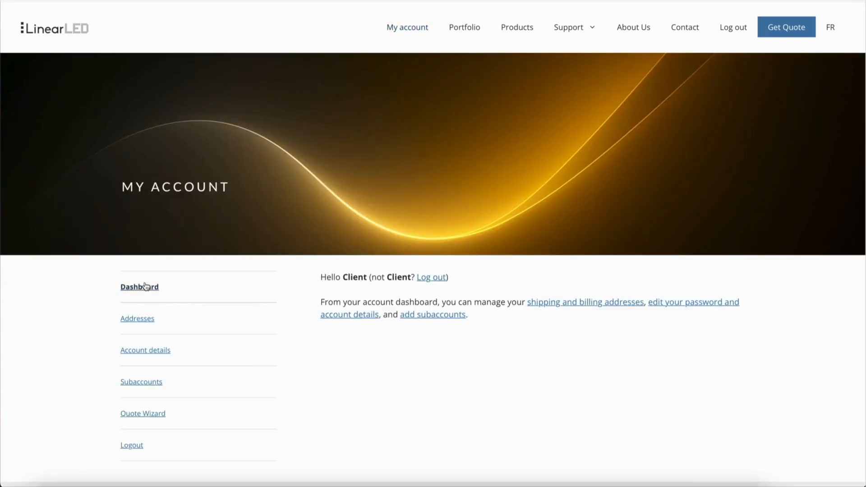
{"action": "left_click", "coordinate": [412, 27]}
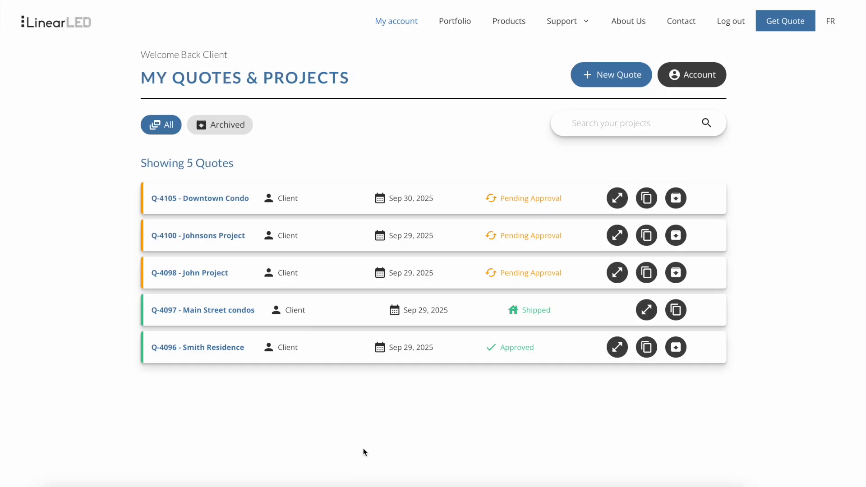
Start a new Quick Quote with project name Downtown Condo and fill in the site address
{"action": "left_click", "coordinate": [608, 84]}
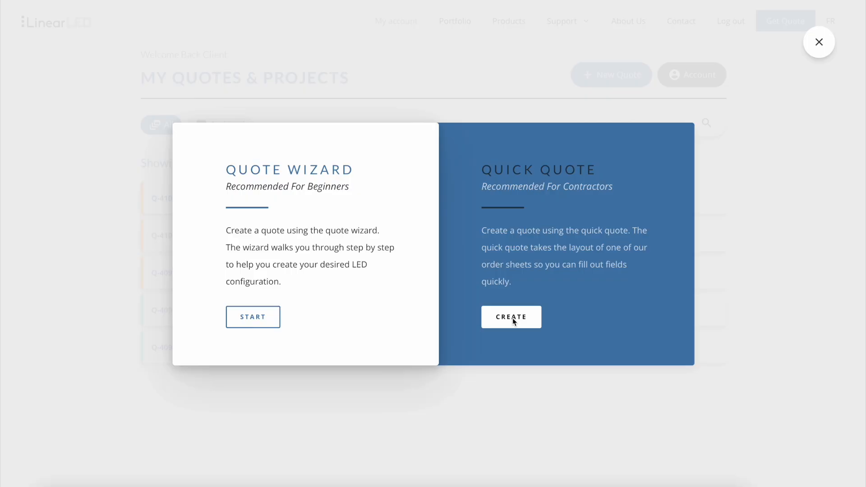
{"action": "left_click", "coordinate": [512, 318]}
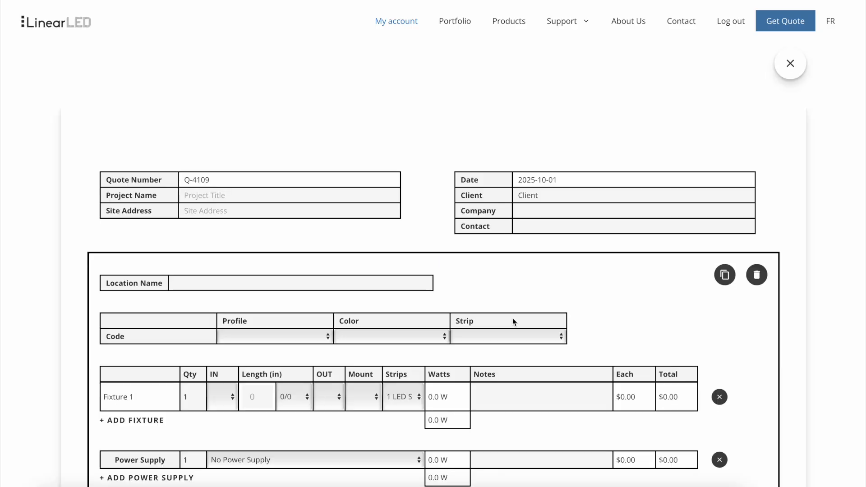
{"action": "left_click", "coordinate": [199, 194]}
{"action": "type", "text": "Downtown Condo"}
{"action": "left_click", "coordinate": [199, 212]}
{"action": "type", "text": "123 Main Street"}
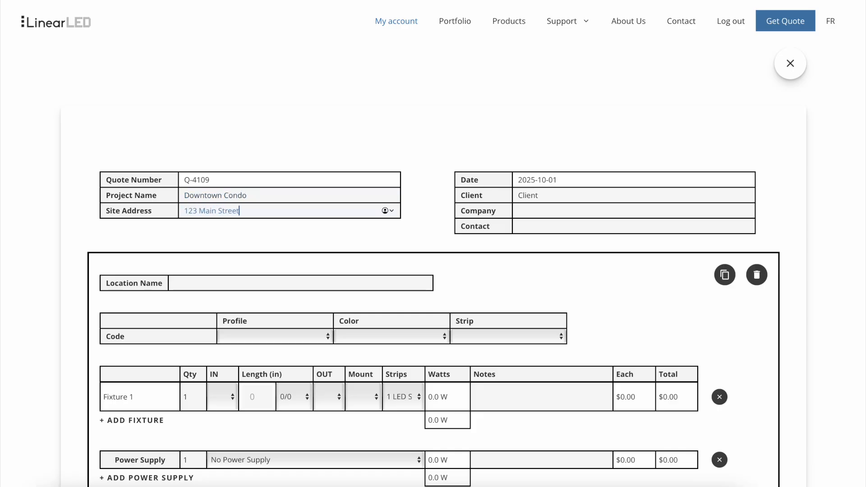
Enter Client as the quote's company and fill in the contact phone number
{"action": "left_click", "coordinate": [535, 213]}
{"action": "type", "text": "Client"}
{"action": "left_click", "coordinate": [542, 227]}
{"action": "type", "text": "514-555-1234"}
Name the first location Kitchen Under Cabinet
{"action": "left_click", "coordinate": [181, 283]}
{"action": "scroll", "coordinate": [180, 283], "scroll_direction": "down", "scroll_amount": 2}
{"action": "scroll", "coordinate": [181, 283], "scroll_direction": "down", "scroll_amount": 1}
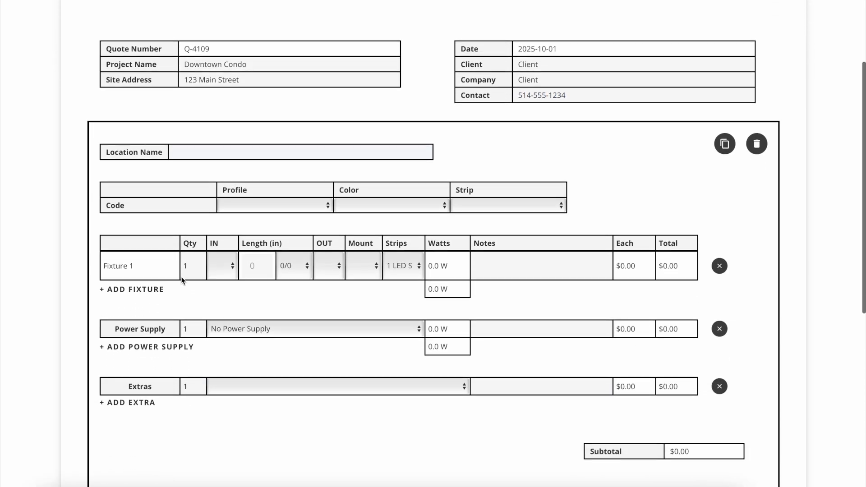
{"action": "type", "text": "K"}
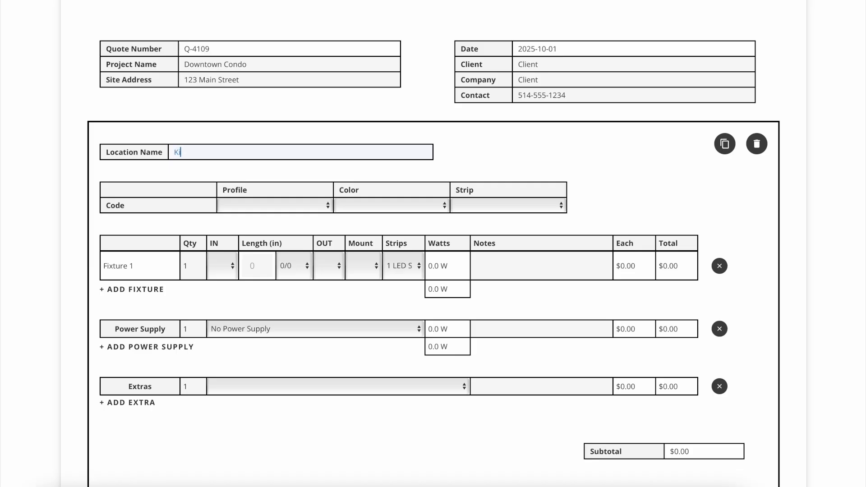
{"action": "type", "text": "itchen Under Cabinet"}
Set the Kitchen Under Cabinet code to profile Linea SF, color TBD and strip 350 LED/m
{"action": "left_click", "coordinate": [295, 207]}
{"action": "scroll", "coordinate": [295, 207], "scroll_direction": "down", "scroll_amount": 6}
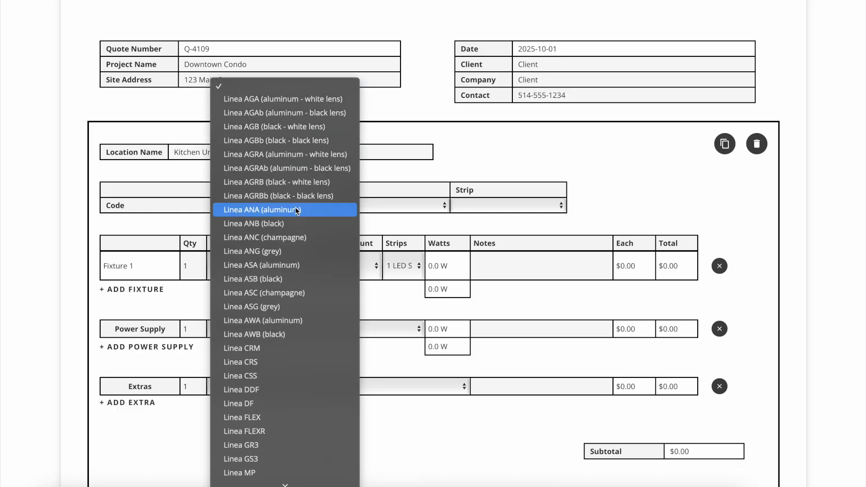
{"action": "scroll", "coordinate": [295, 207], "scroll_direction": "down", "scroll_amount": 2}
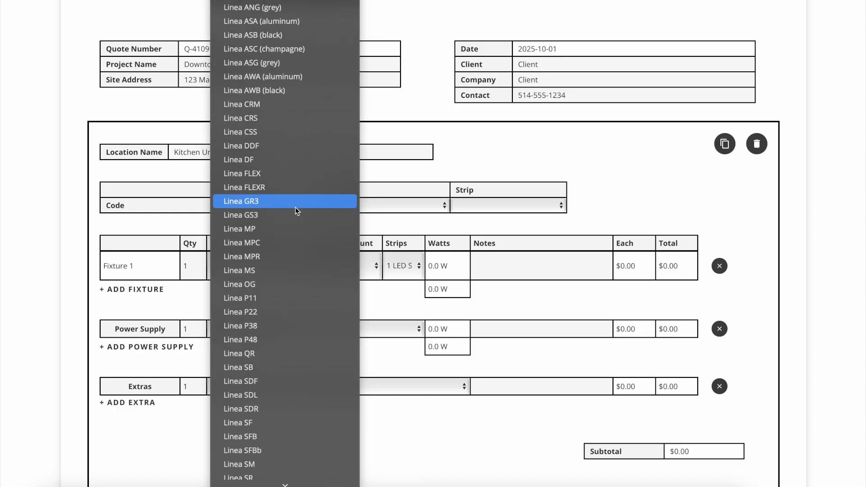
{"action": "left_click", "coordinate": [275, 422]}
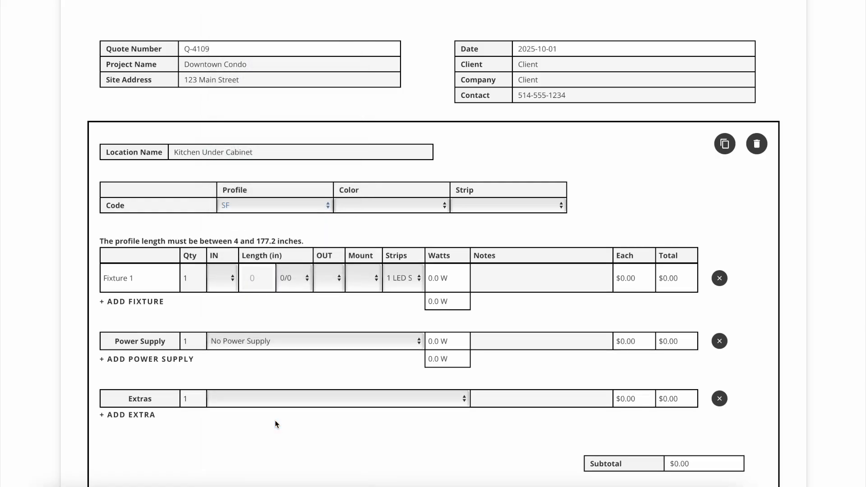
{"action": "left_click", "coordinate": [409, 207]}
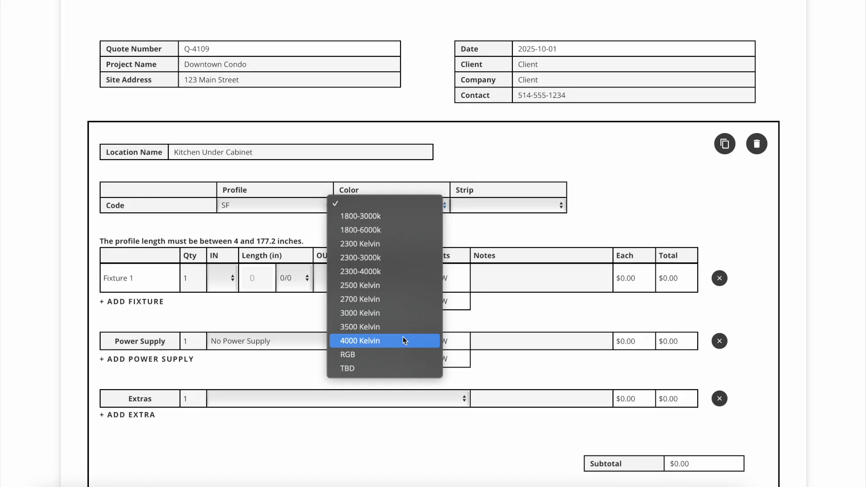
{"action": "left_click", "coordinate": [403, 369]}
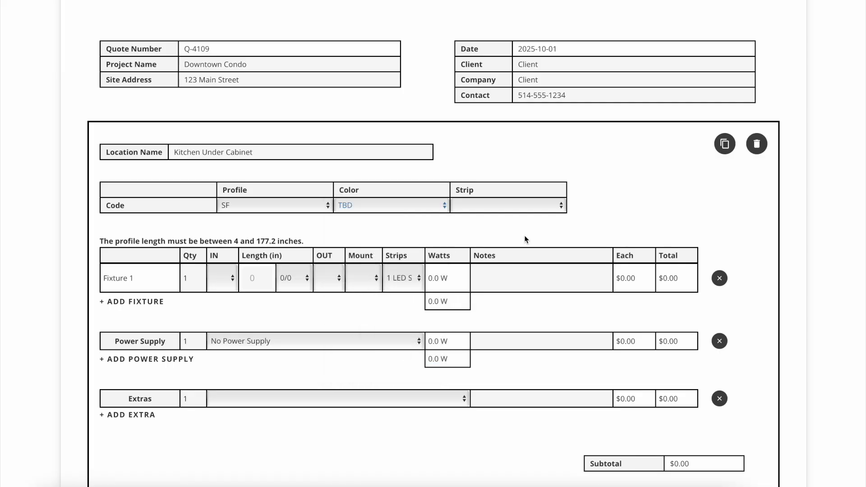
{"action": "left_click", "coordinate": [519, 206]}
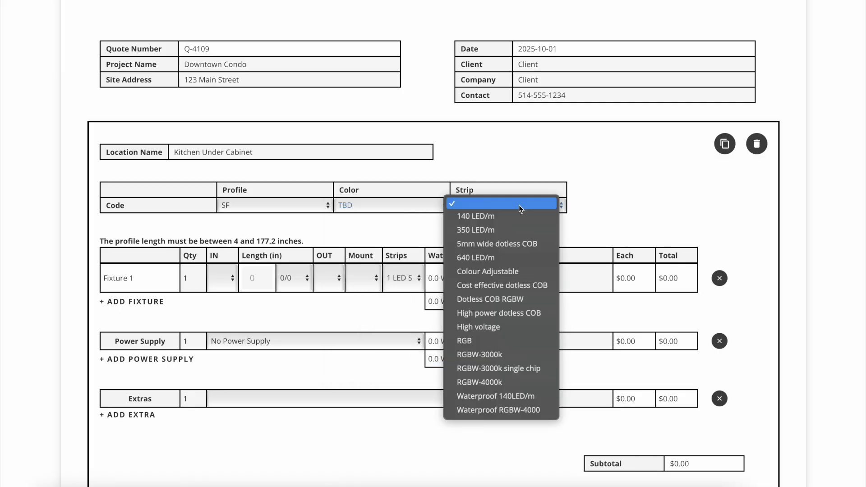
{"action": "left_click", "coordinate": [518, 231]}
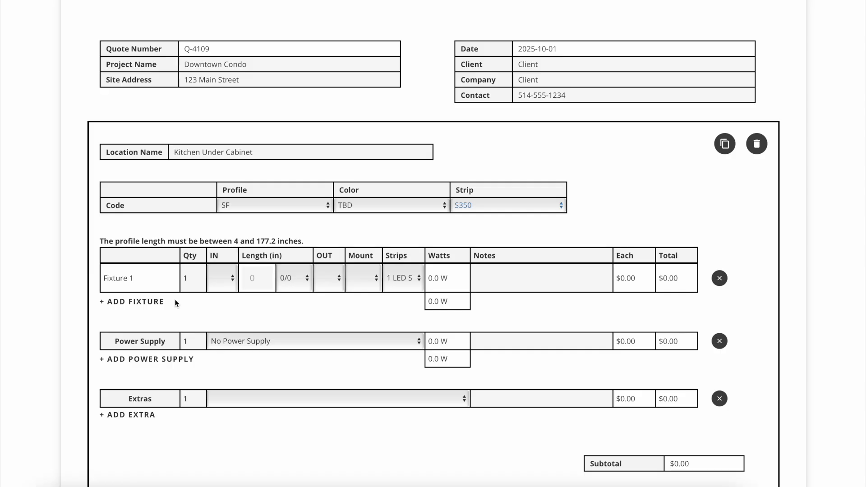
Configure Fixture 1 with quantity 2, an 8 inch wire input, length 34 1/2 in, no output and 3M mount
{"action": "double_click", "coordinate": [189, 284]}
{"action": "type", "text": "2"}
{"action": "left_click", "coordinate": [221, 284]}
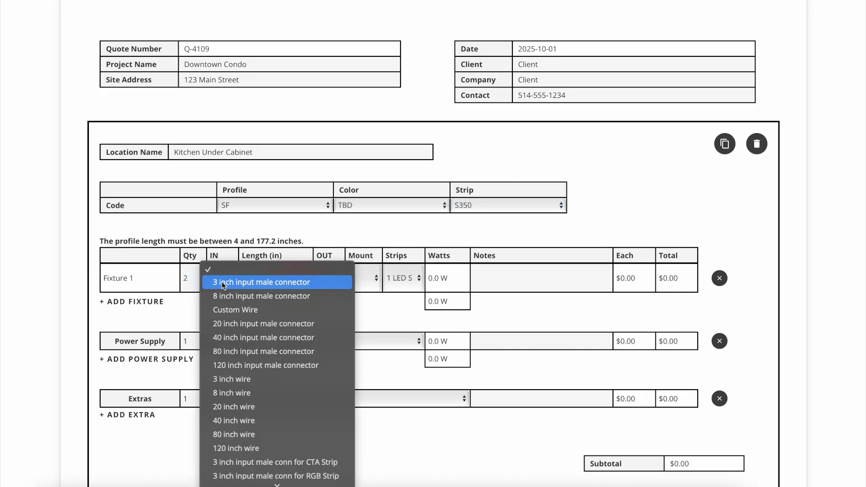
{"action": "left_click", "coordinate": [228, 390]}
{"action": "left_click", "coordinate": [258, 282]}
{"action": "type", "text": "34"}
{"action": "left_click", "coordinate": [309, 277]}
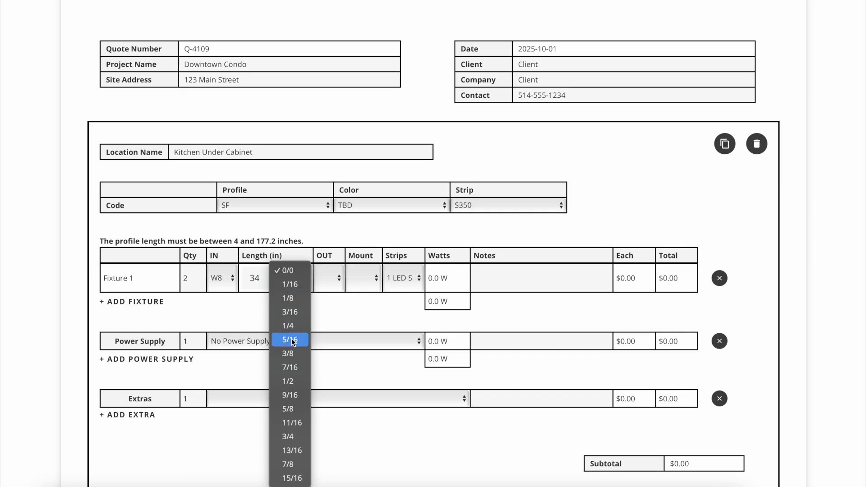
{"action": "left_click", "coordinate": [287, 381]}
{"action": "left_click", "coordinate": [328, 277]}
{"action": "left_click", "coordinate": [333, 340]}
{"action": "left_click", "coordinate": [362, 285]}
{"action": "left_click", "coordinate": [365, 282]}
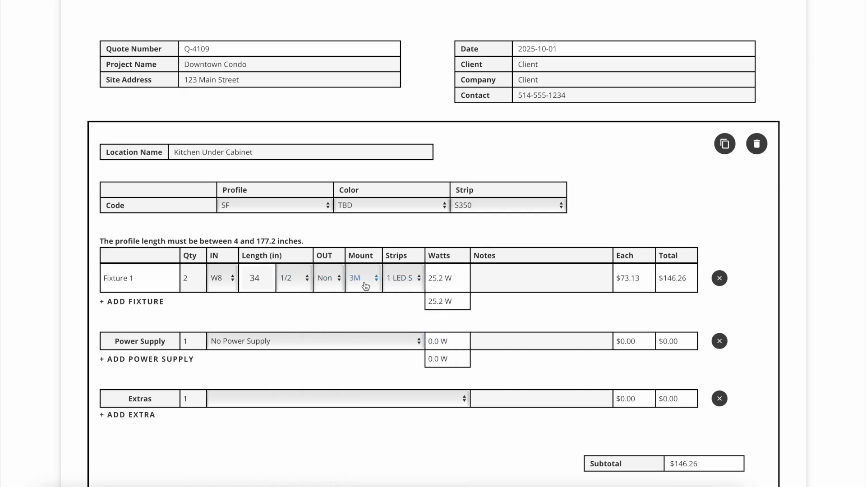
Add a second fixture with an 8 inch wire input, length 30 1/8 in, no output and 3M mount
{"action": "left_click", "coordinate": [137, 302]}
{"action": "left_click", "coordinate": [221, 306]}
{"action": "left_click", "coordinate": [230, 422]}
{"action": "left_click", "coordinate": [258, 308]}
{"action": "type", "text": "30"}
{"action": "left_click", "coordinate": [288, 308]}
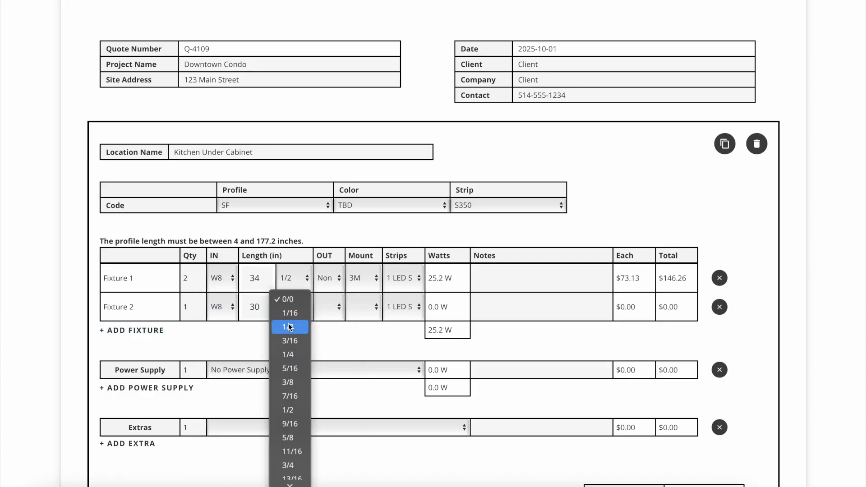
{"action": "left_click", "coordinate": [288, 326]}
{"action": "left_click", "coordinate": [331, 307]}
{"action": "left_click", "coordinate": [356, 309]}
{"action": "left_click", "coordinate": [367, 308]}
{"action": "left_click", "coordinate": [367, 307]}
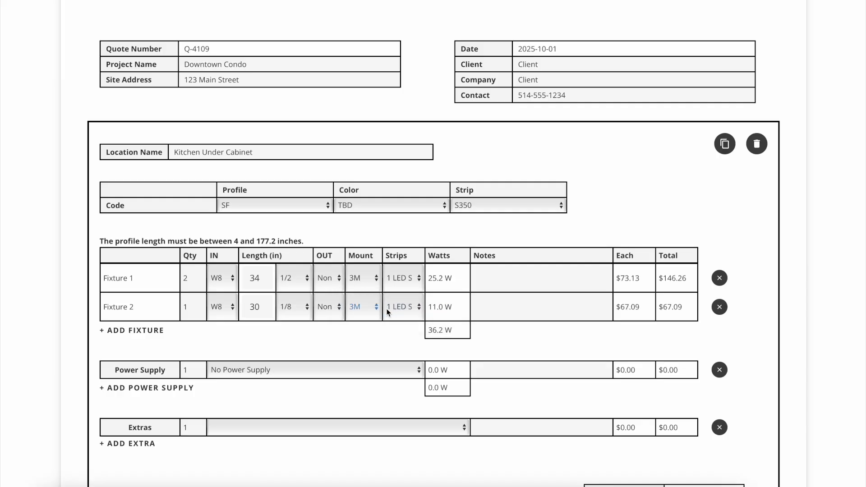
Enter the note Hood Light for Fixture 2
{"action": "scroll", "coordinate": [391, 348], "scroll_direction": "down", "scroll_amount": 2}
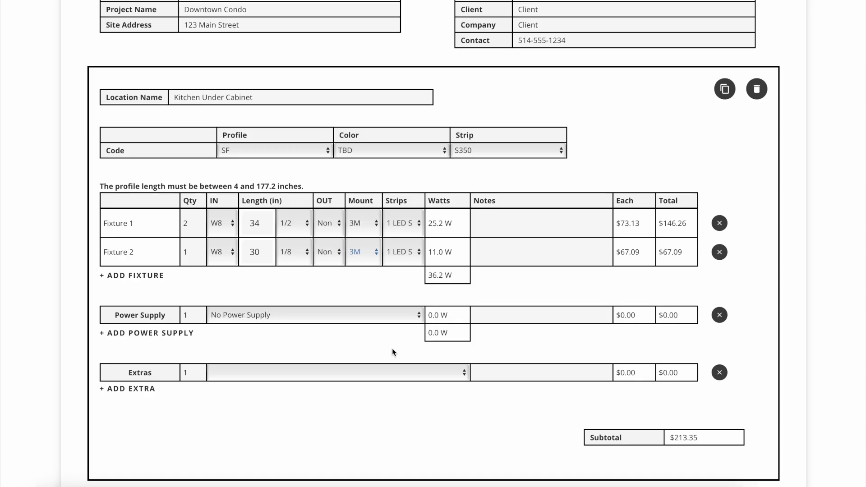
{"action": "left_click", "coordinate": [489, 256]}
{"action": "type", "text": "Hood Light"}
Choose the Dimming 60w power supply and Wire Connector (3) as the extra for Kitchen Under Cabinet
{"action": "left_click", "coordinate": [341, 315]}
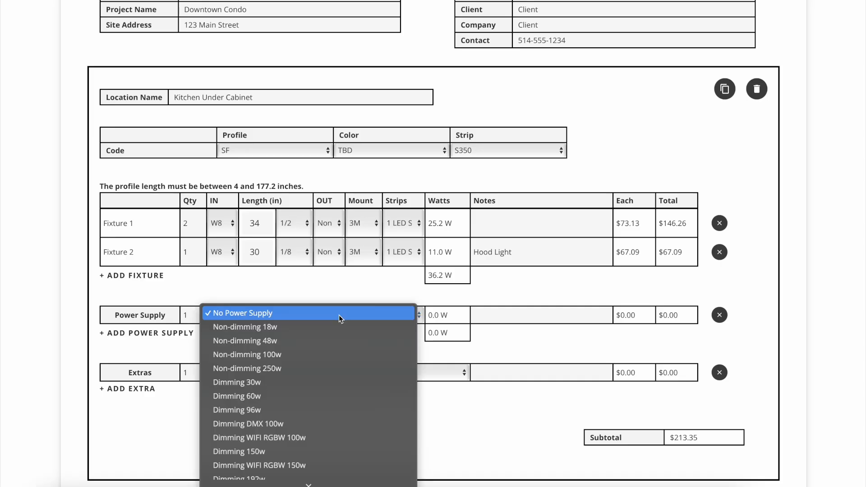
{"action": "left_click", "coordinate": [334, 396]}
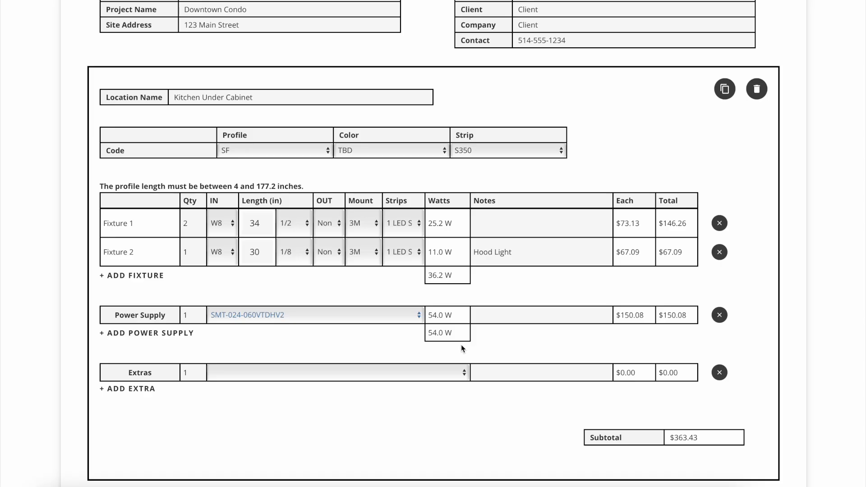
{"action": "left_click", "coordinate": [449, 371]}
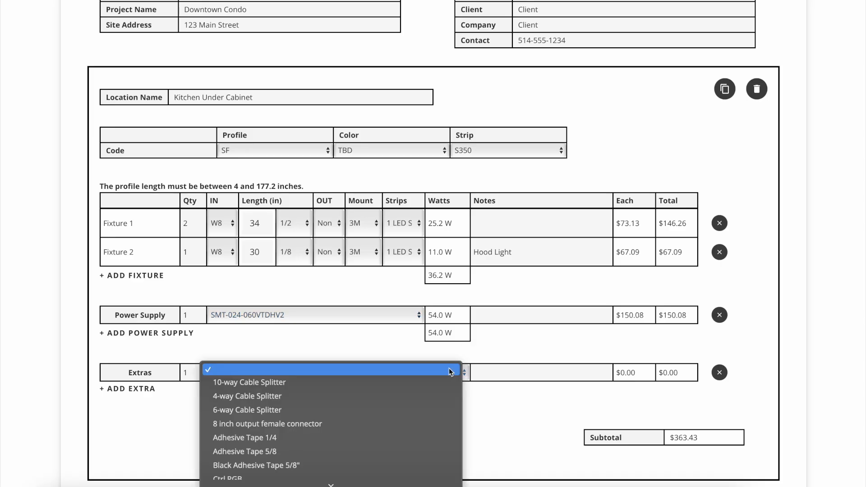
{"action": "scroll", "coordinate": [448, 368], "scroll_direction": "down", "scroll_amount": 10}
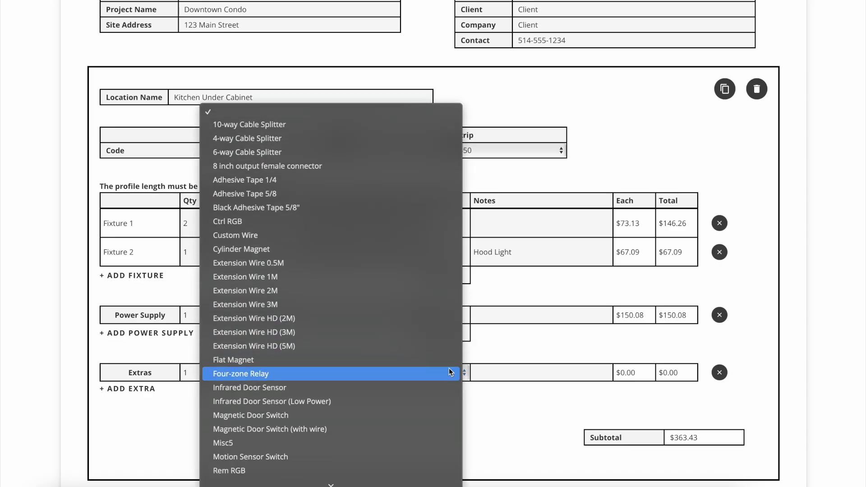
{"action": "scroll", "coordinate": [449, 369], "scroll_direction": "down", "scroll_amount": 5}
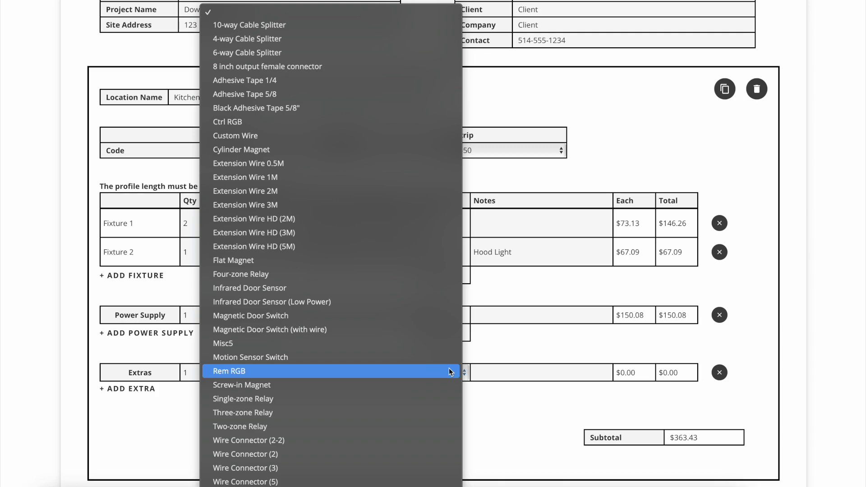
{"action": "left_click", "coordinate": [431, 469]}
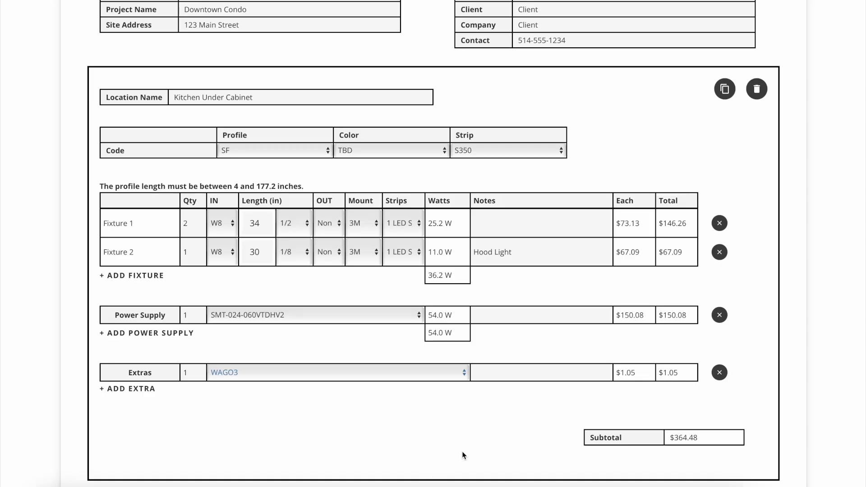
Add a second location named Kitchen Ceilings Coves
{"action": "scroll", "coordinate": [463, 455], "scroll_direction": "down", "scroll_amount": 4}
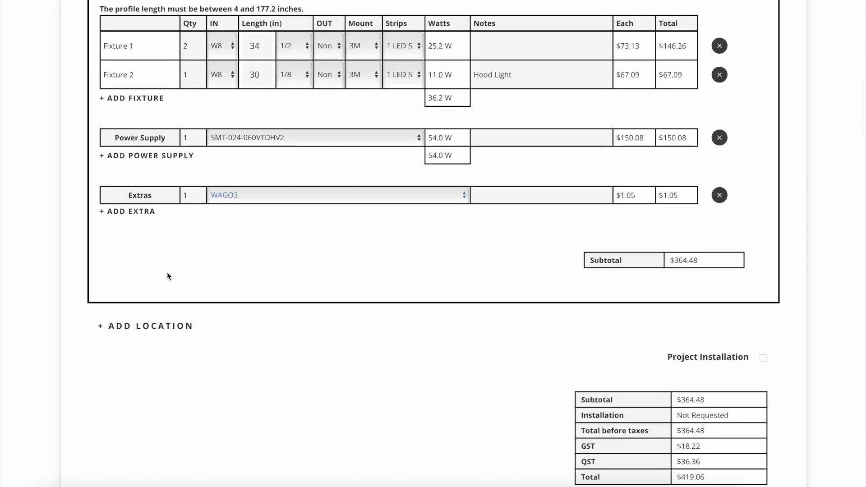
{"action": "left_click", "coordinate": [130, 325]}
{"action": "left_click", "coordinate": [194, 351]}
{"action": "type", "text": "Kitchen Ceilings Coves"}
Set the second location's profile to Linea P22 and choose its color and strip
{"action": "scroll", "coordinate": [250, 349], "scroll_direction": "down", "scroll_amount": 1}
{"action": "left_click", "coordinate": [253, 349]}
{"action": "scroll", "coordinate": [253, 349], "scroll_direction": "down", "scroll_amount": 7}
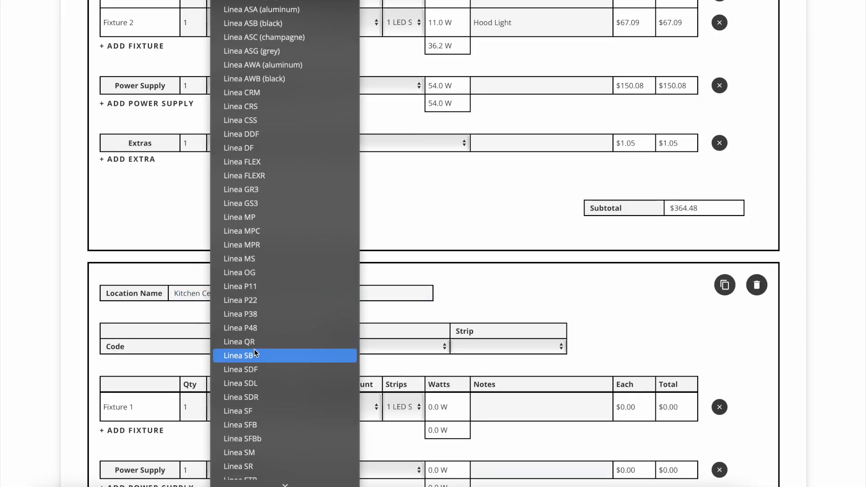
{"action": "left_click", "coordinate": [264, 300]}
{"action": "left_click", "coordinate": [383, 347]}
{"action": "left_click", "coordinate": [490, 347]}
{"action": "left_click", "coordinate": [480, 384]}
Set the second location's fixture to quantity 4, pick its input and enter a length of 54 in
{"action": "scroll", "coordinate": [469, 384], "scroll_direction": "down", "scroll_amount": 3}
{"action": "double_click", "coordinate": [186, 301]}
{"action": "type", "text": "4"}
{"action": "left_click", "coordinate": [228, 302]}
{"action": "left_click", "coordinate": [256, 305]}
{"action": "type", "text": "54"}
Choose the ceiling fixture's output and mount, and select the Dimming 96w power supply for that location
{"action": "left_click", "coordinate": [329, 301]}
{"action": "left_click", "coordinate": [334, 311]}
{"action": "left_click", "coordinate": [365, 302]}
{"action": "left_click", "coordinate": [371, 304]}
{"action": "left_click", "coordinate": [351, 319]}
{"action": "left_click", "coordinate": [344, 413]}
Request project installation, and save and submit the quote for approval
{"action": "scroll", "coordinate": [344, 413], "scroll_direction": "down", "scroll_amount": 7}
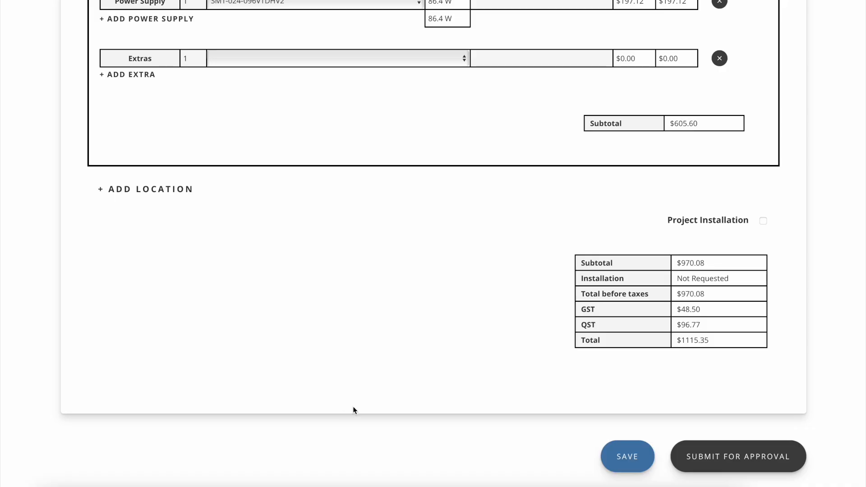
{"action": "left_click", "coordinate": [763, 222]}
{"action": "left_click", "coordinate": [631, 460]}
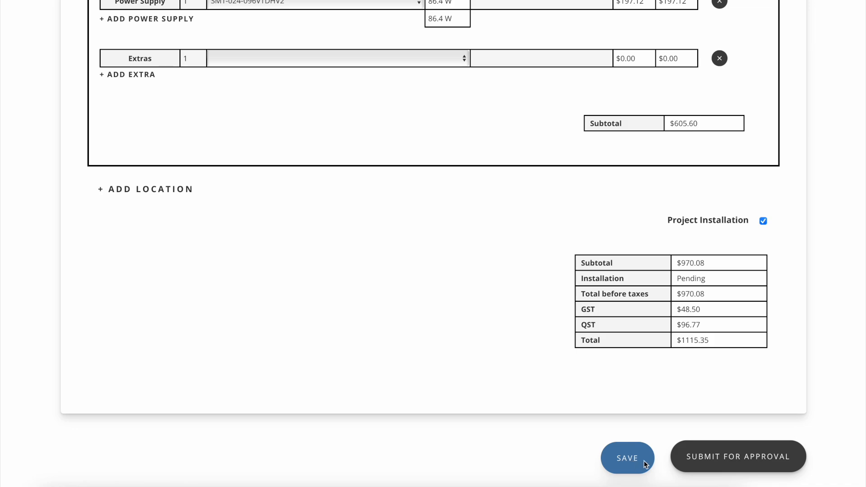
{"action": "left_click", "coordinate": [729, 464]}
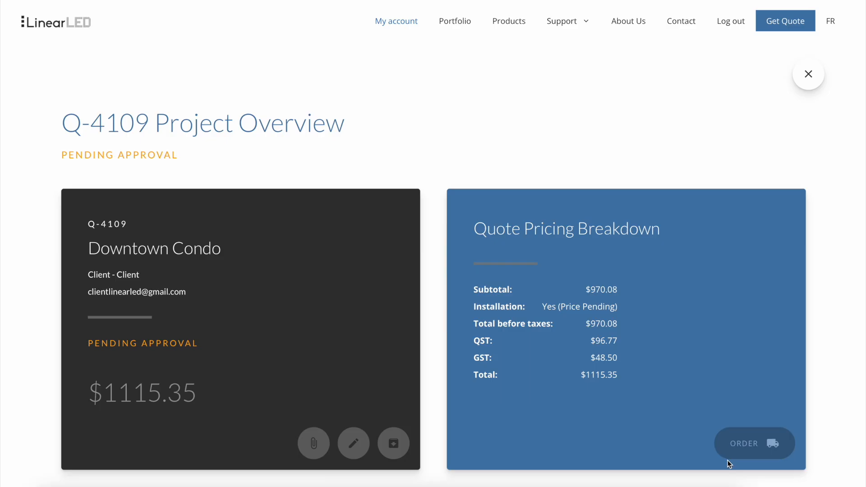
Review the submitted quote's project overview and return to the list of quotes
{"action": "scroll", "coordinate": [729, 464], "scroll_direction": "down", "scroll_amount": 1}
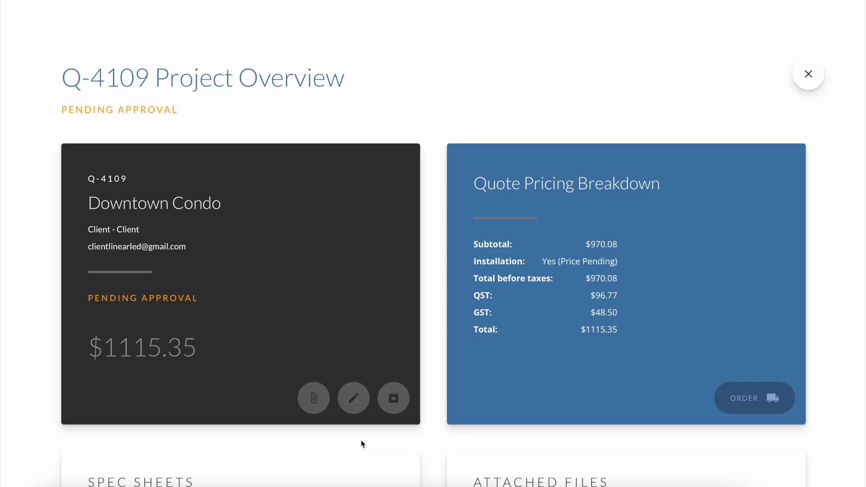
{"action": "scroll", "coordinate": [545, 407], "scroll_direction": "up", "scroll_amount": 1}
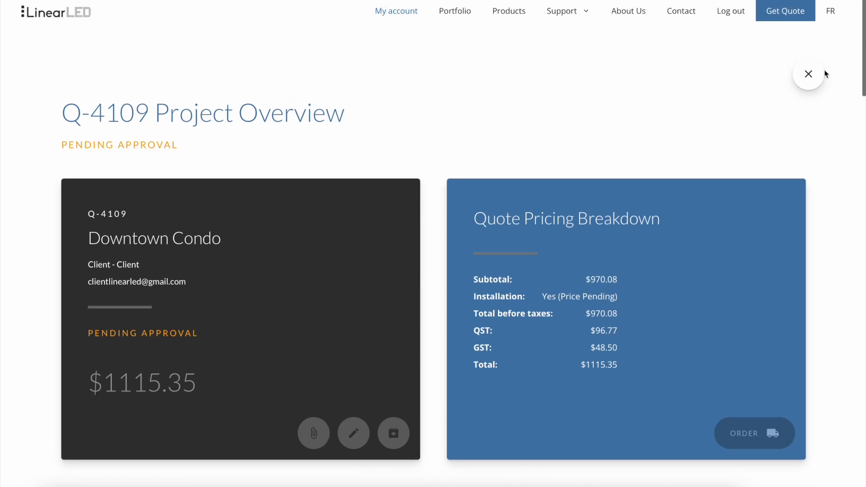
{"action": "left_click", "coordinate": [808, 73]}
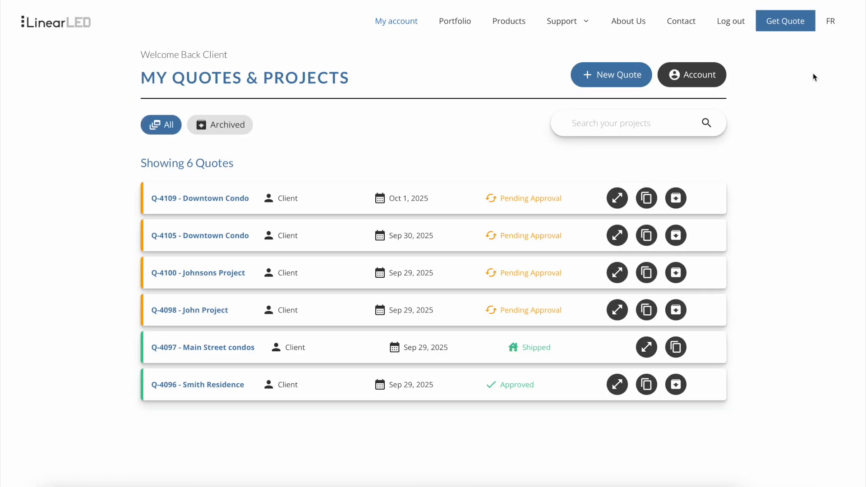